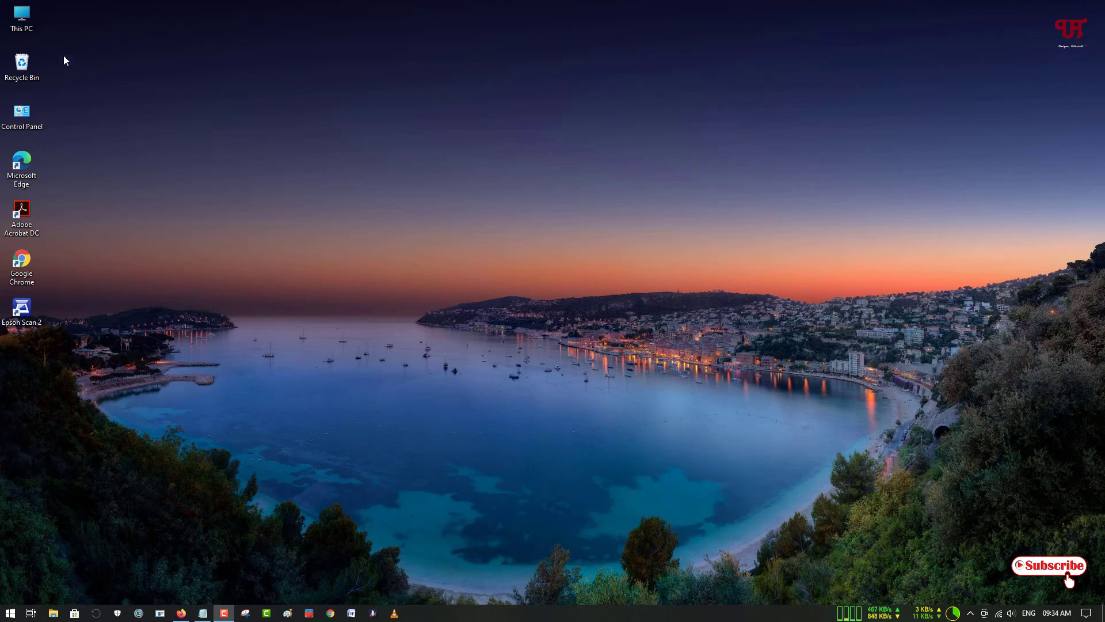
Show This PC's seven user folders, selecting them all, then close the window.
double_click(22, 17)
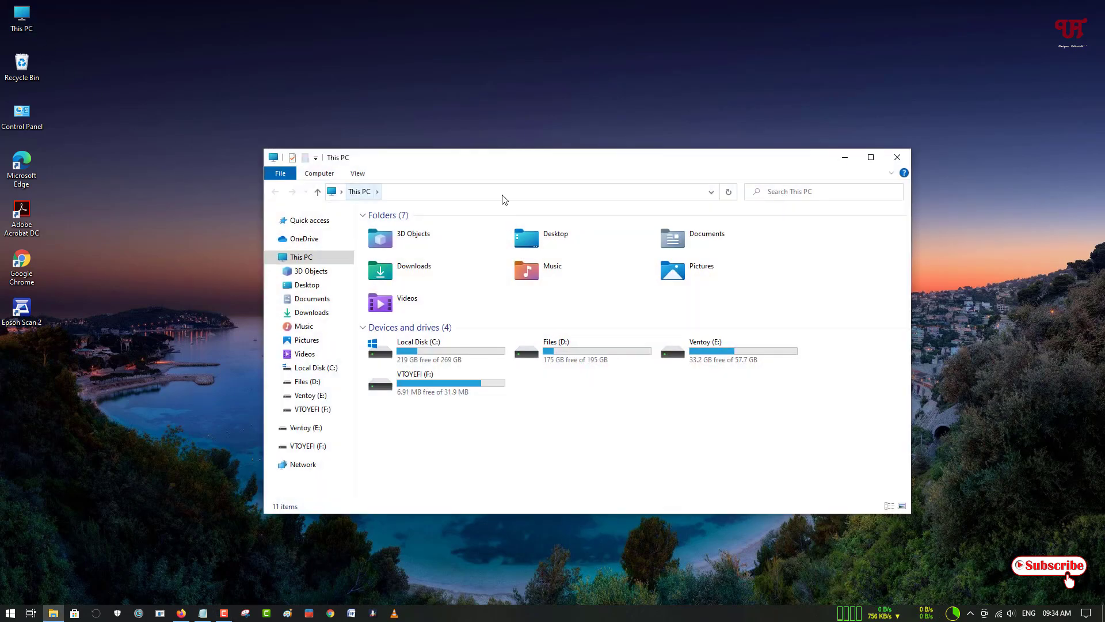
drag(537, 163, 548, 144)
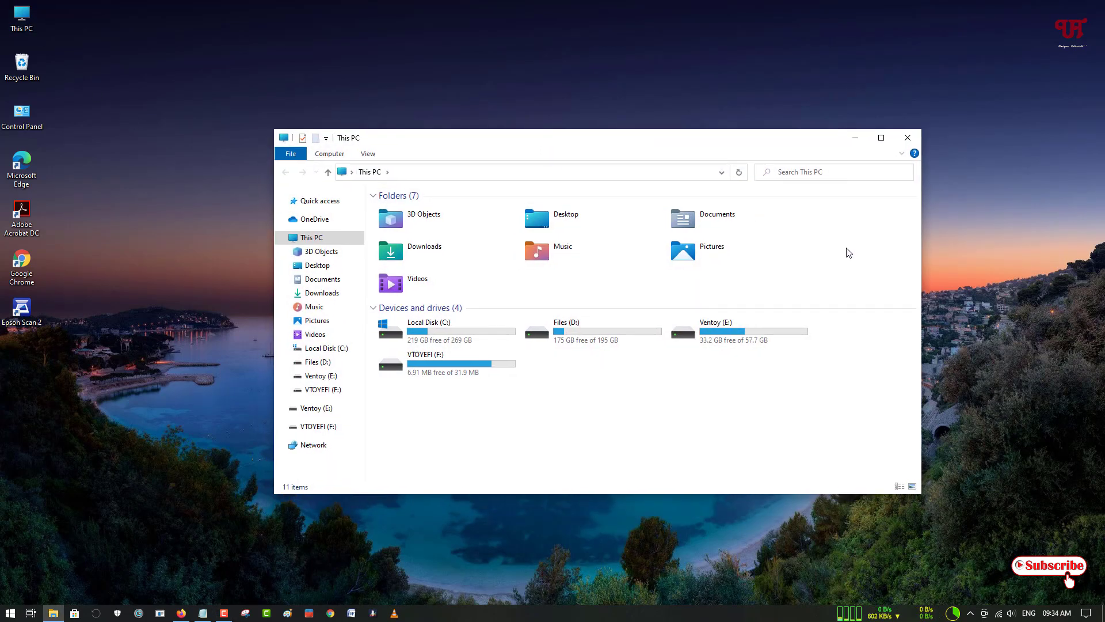
drag(830, 211, 429, 299)
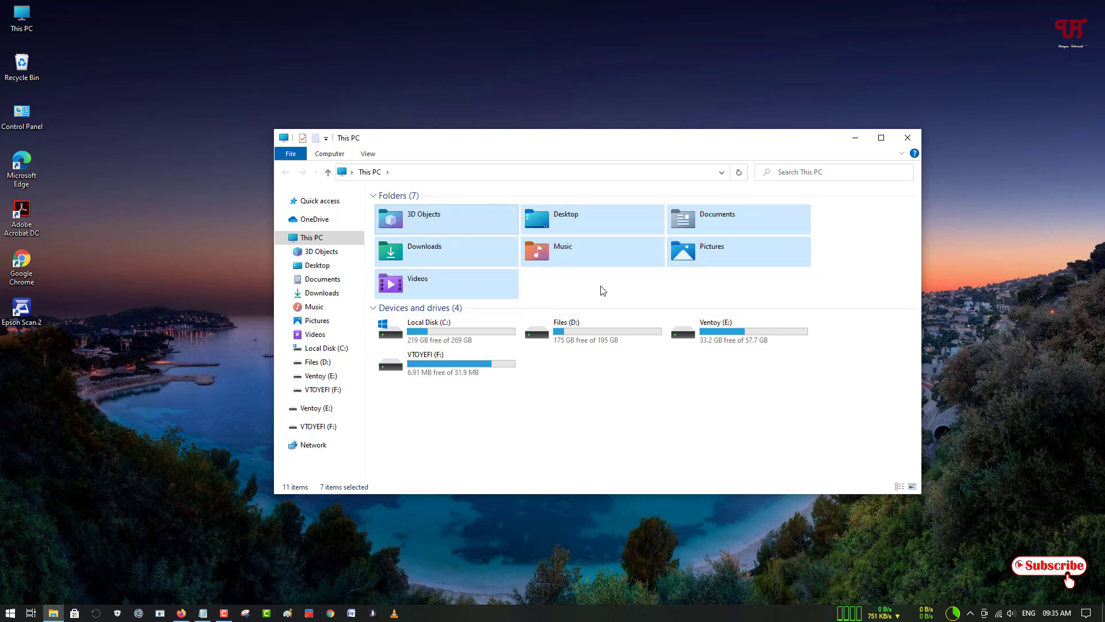
right_click(709, 250)
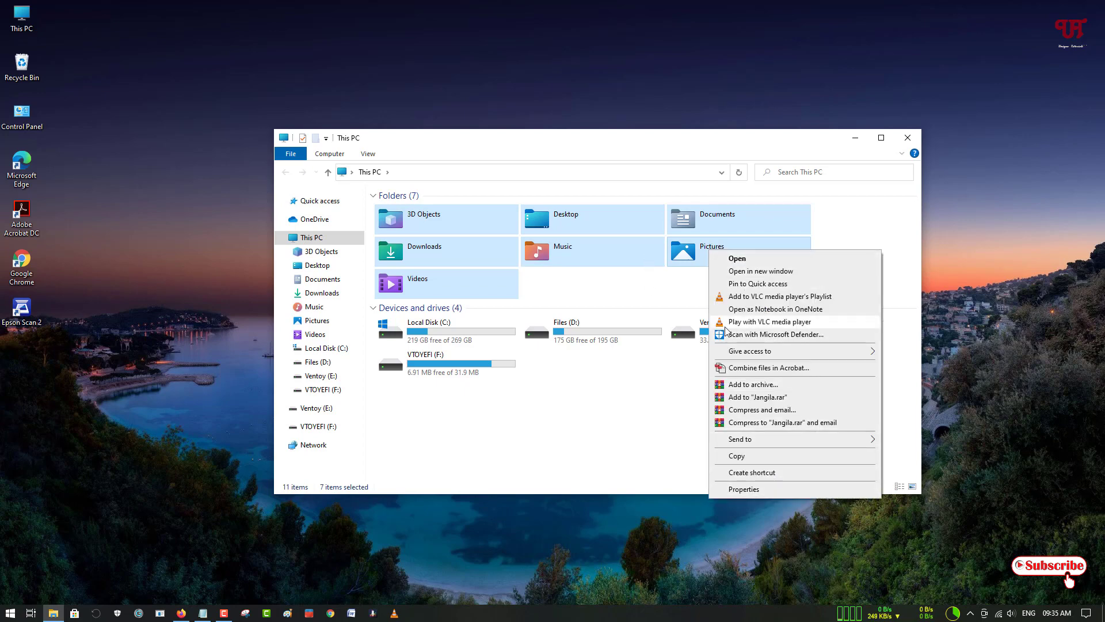
click(653, 282)
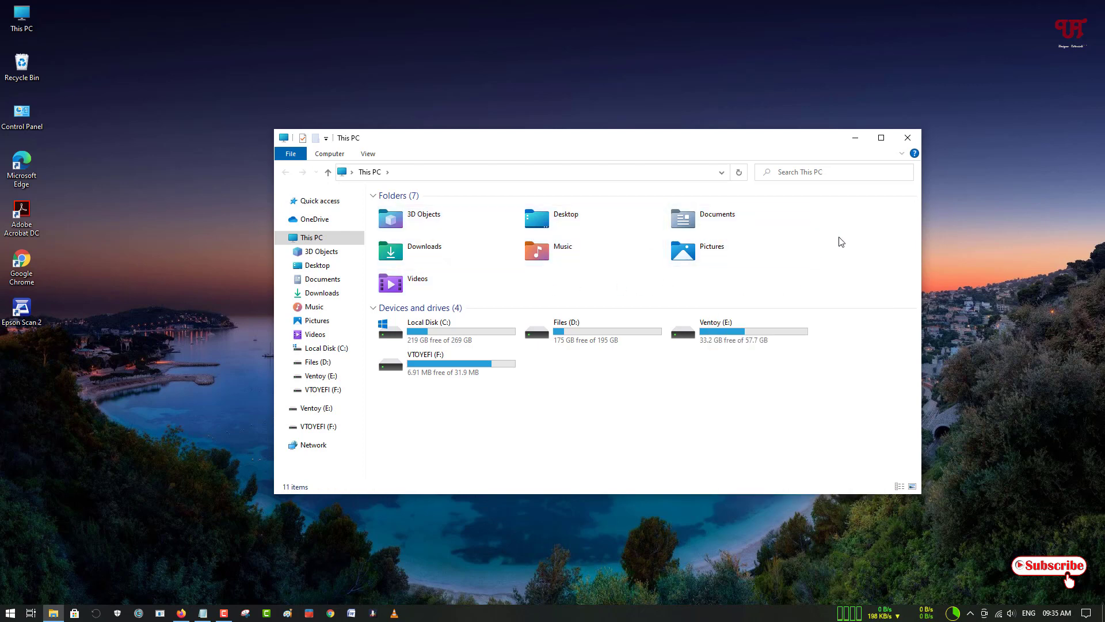
click(691, 253)
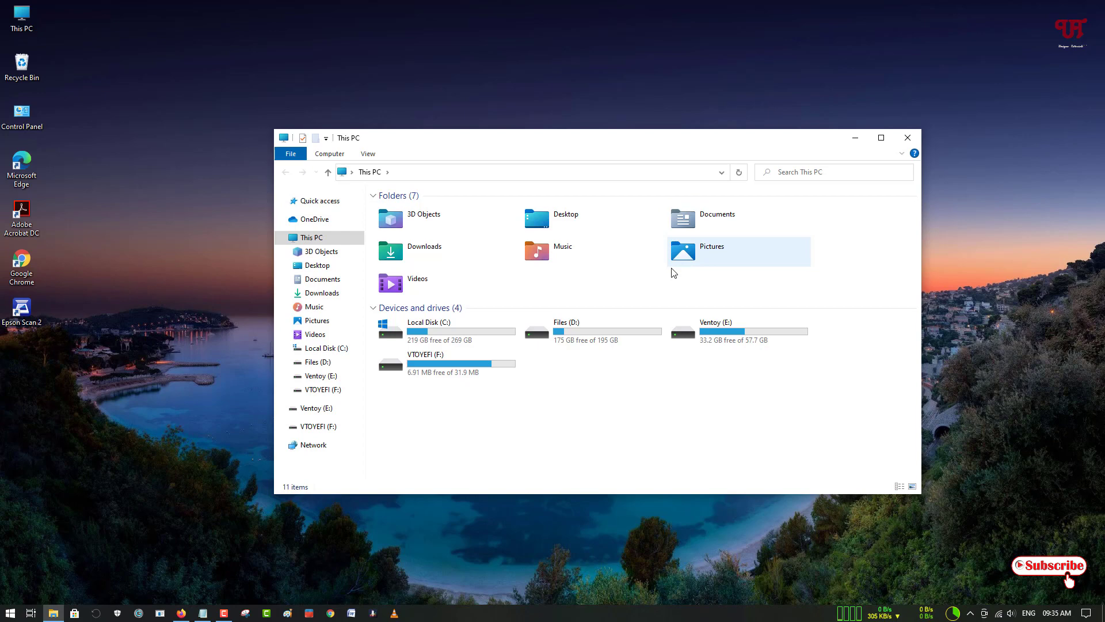
click(911, 137)
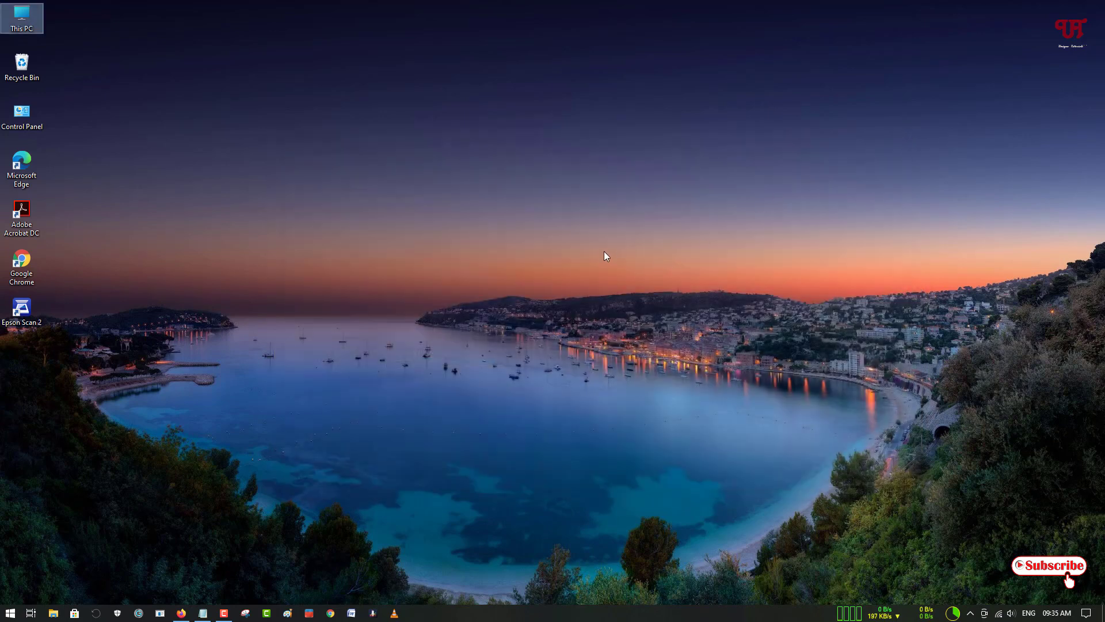
Download remove and restore.zip from Dropbox via Direct download and save the file.
click(182, 613)
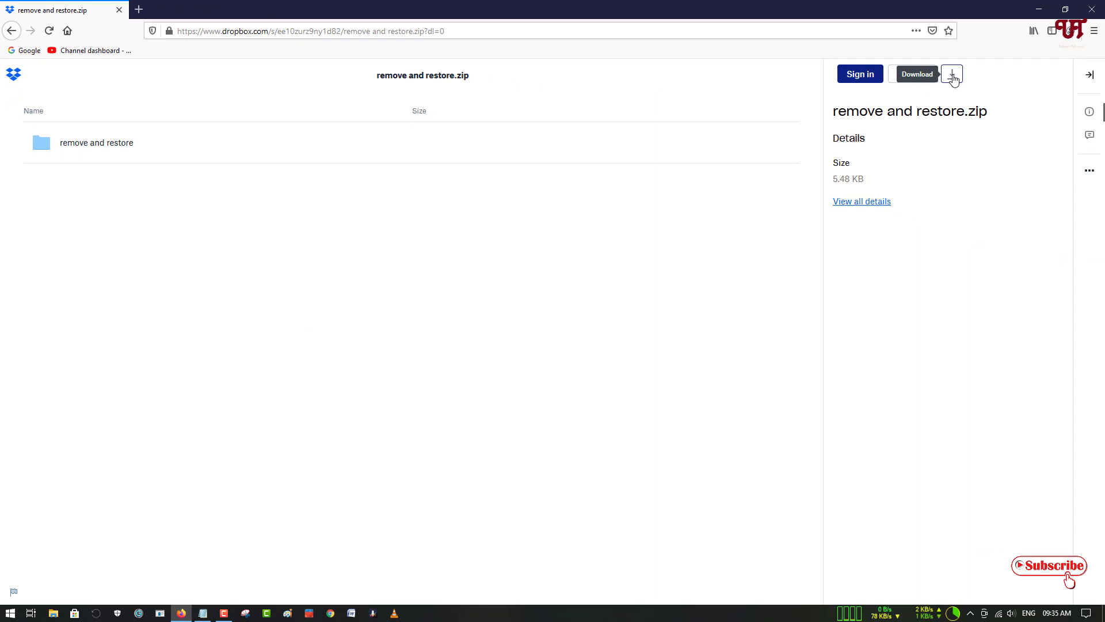
click(953, 76)
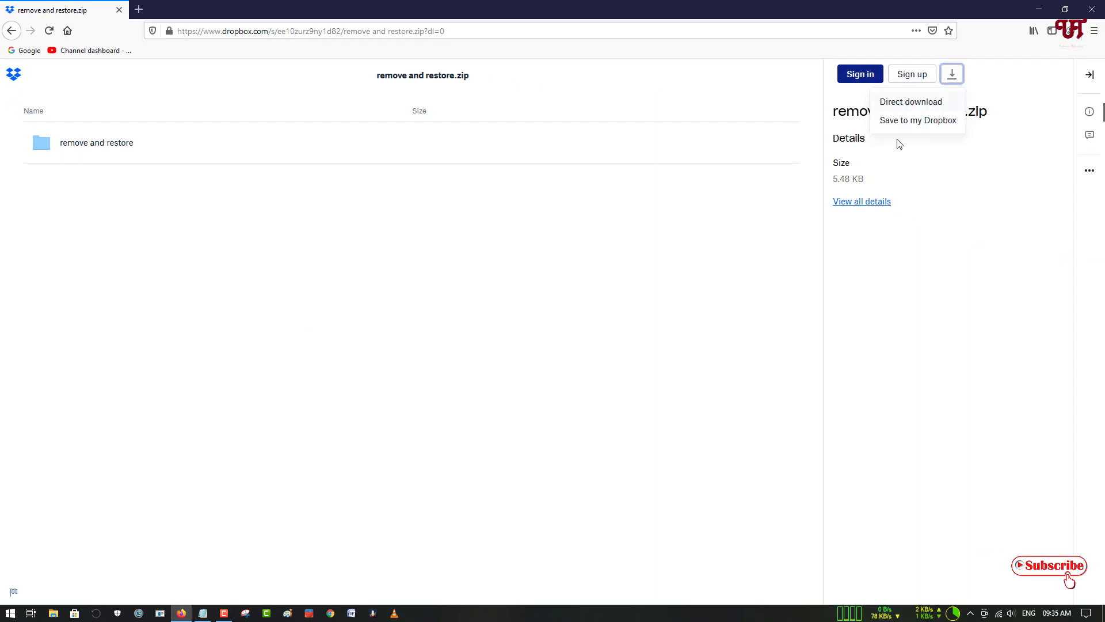
click(899, 106)
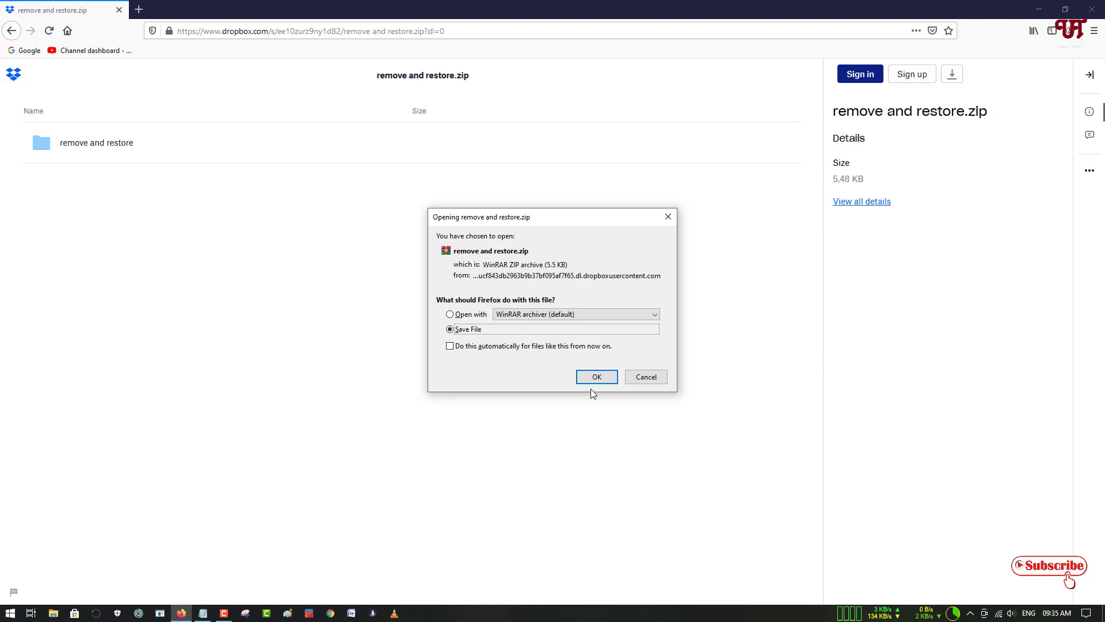
click(596, 376)
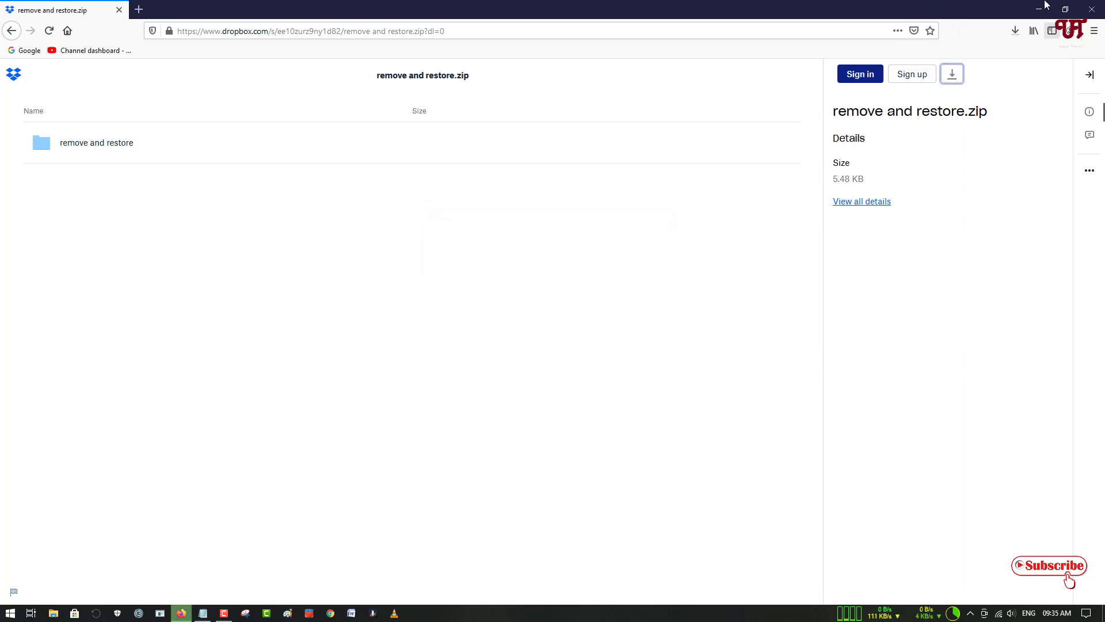
Reveal the downloaded zip in its Downloads folder from Firefox's downloads list.
click(1015, 31)
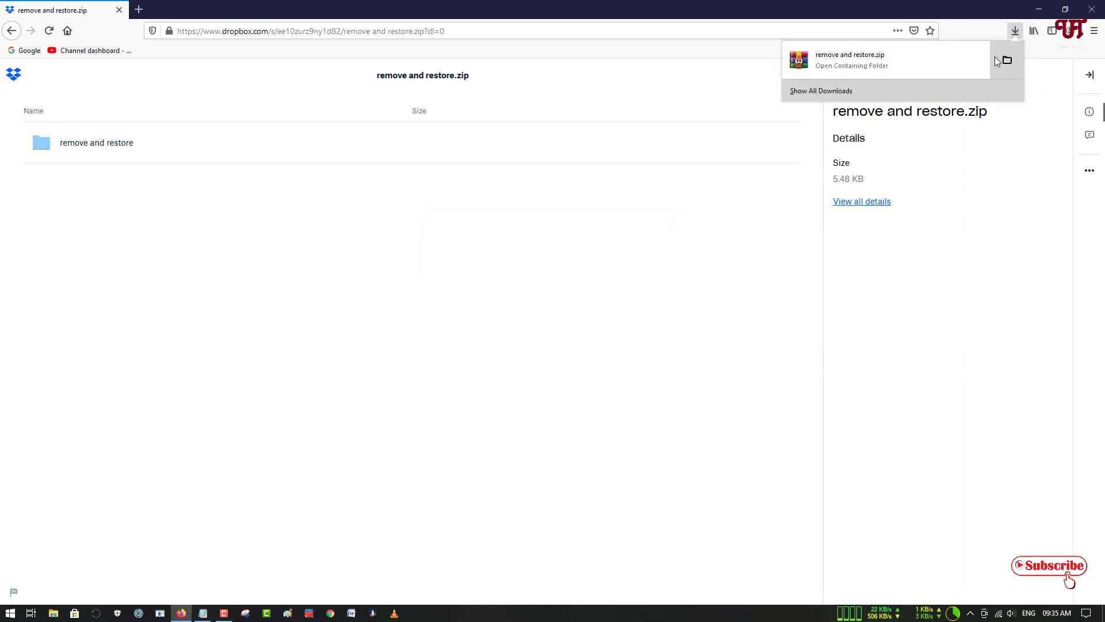
click(1006, 65)
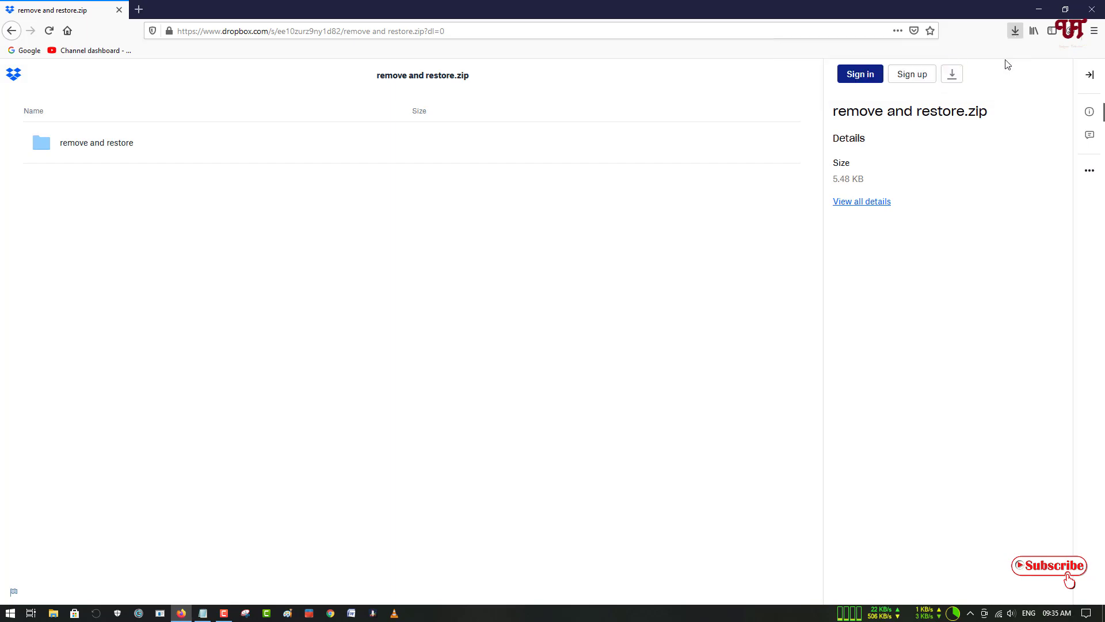
click(1095, 11)
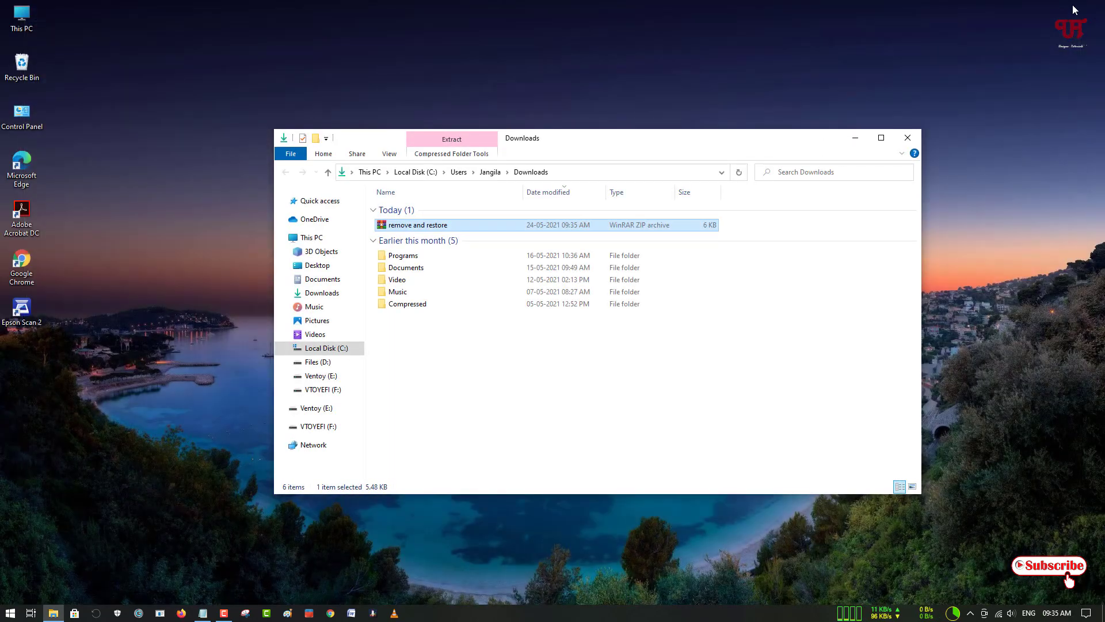
Extract the archive into a new remove and restore folder in Downloads and close WinRAR.
double_click(415, 226)
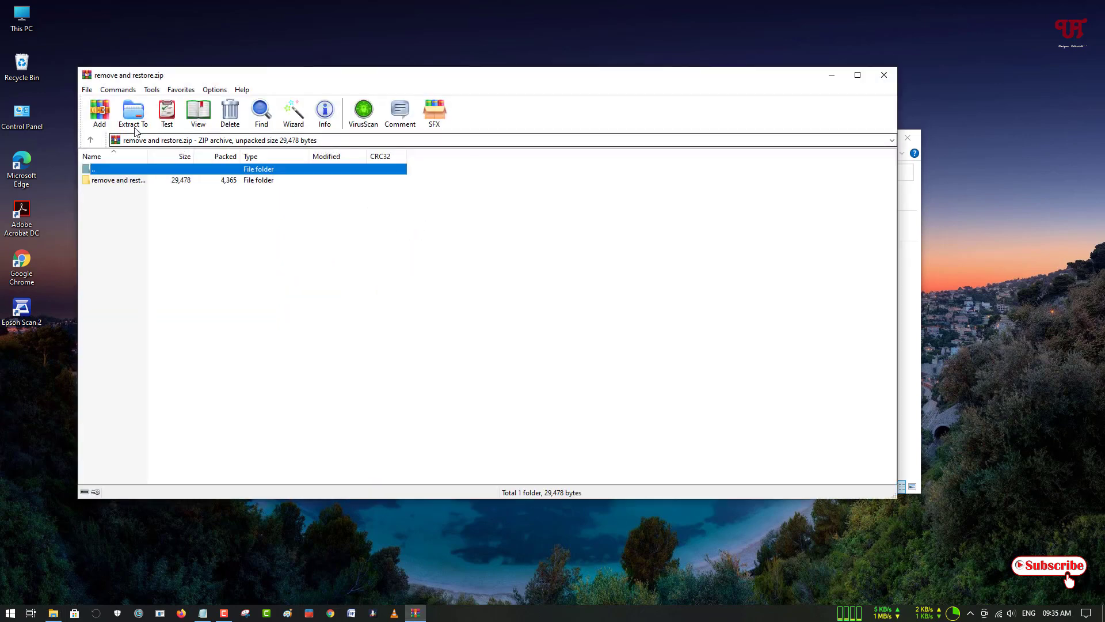
click(133, 112)
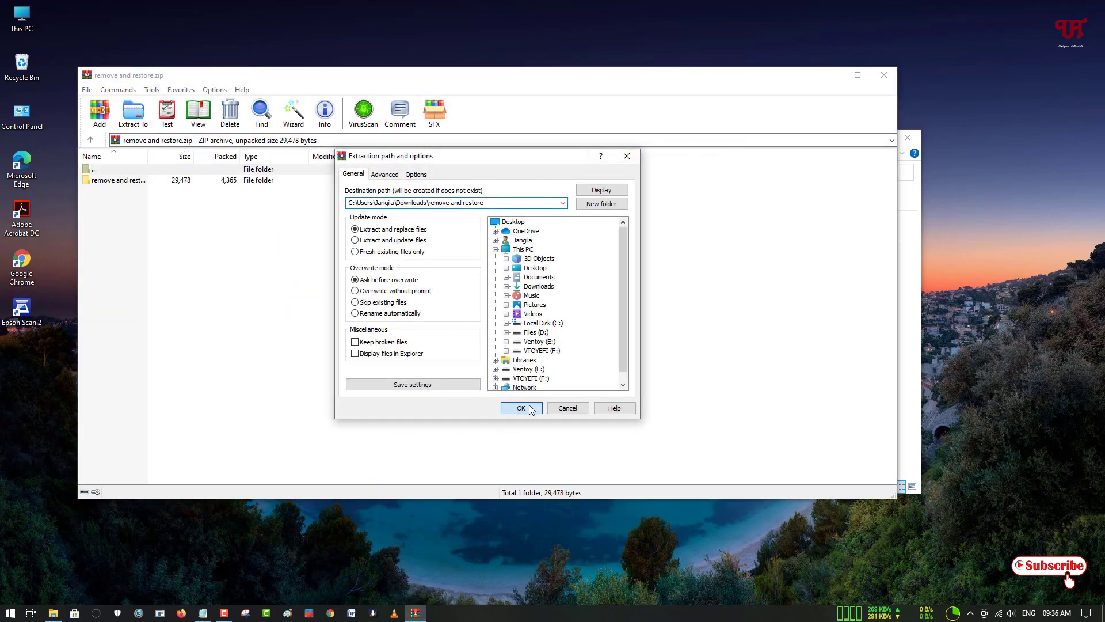
click(521, 407)
click(887, 74)
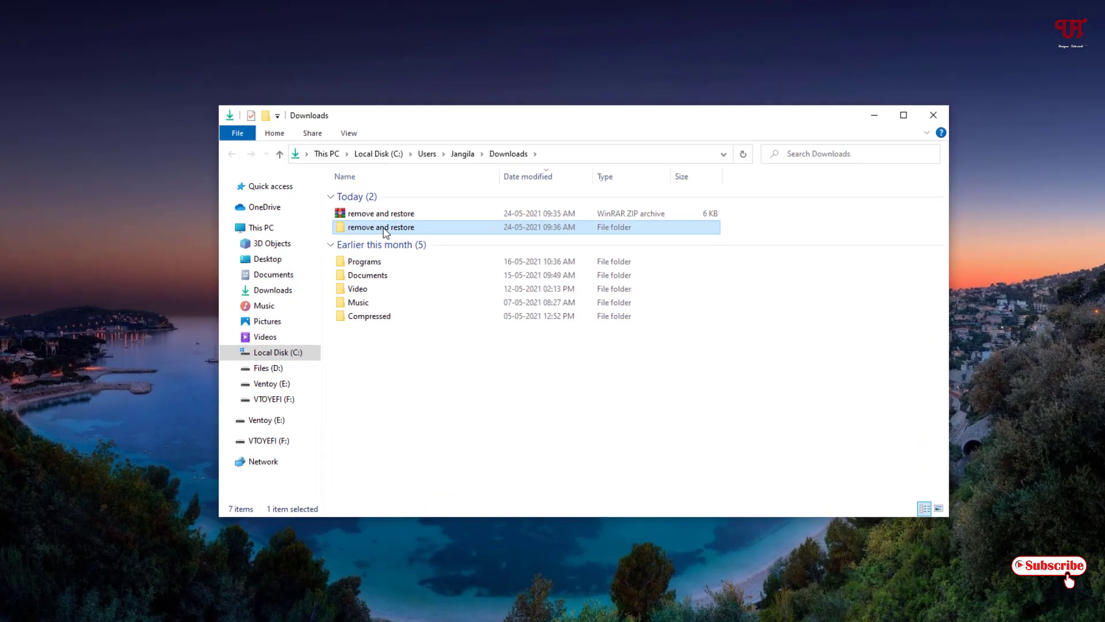
Browse into the extracted folders, peek at for 32 bit, then settle in for 64 bit.
double_click(419, 237)
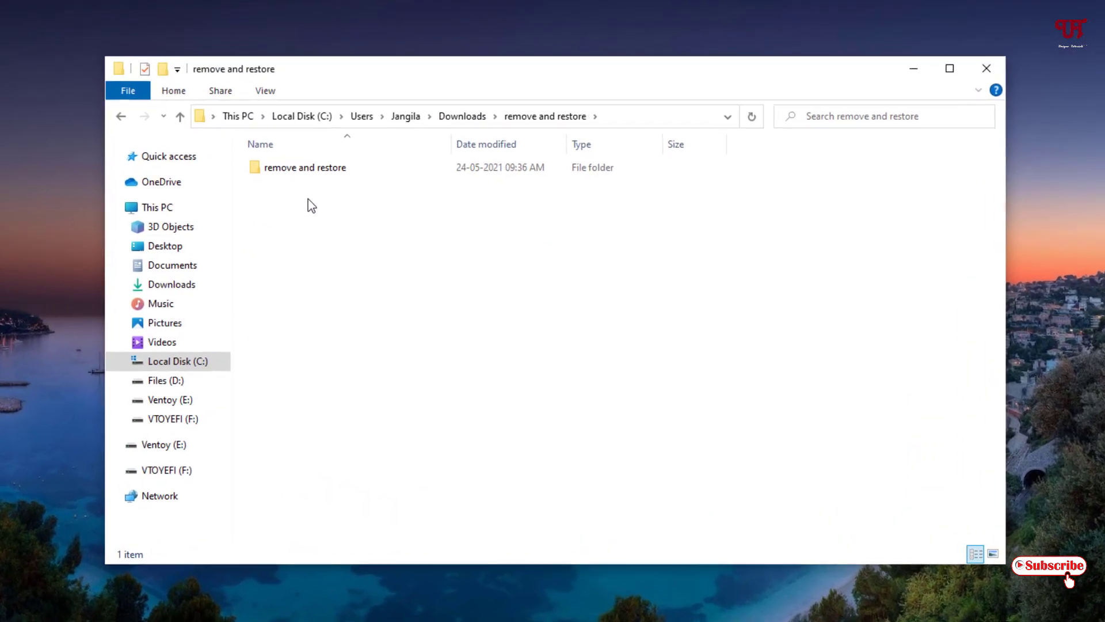
double_click(294, 177)
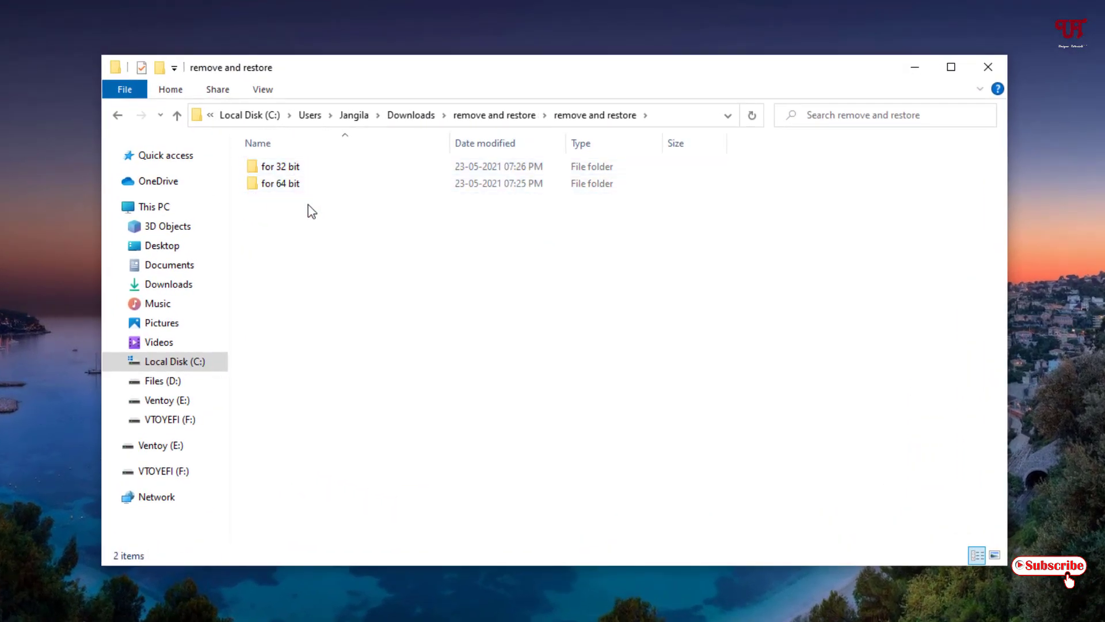
double_click(281, 166)
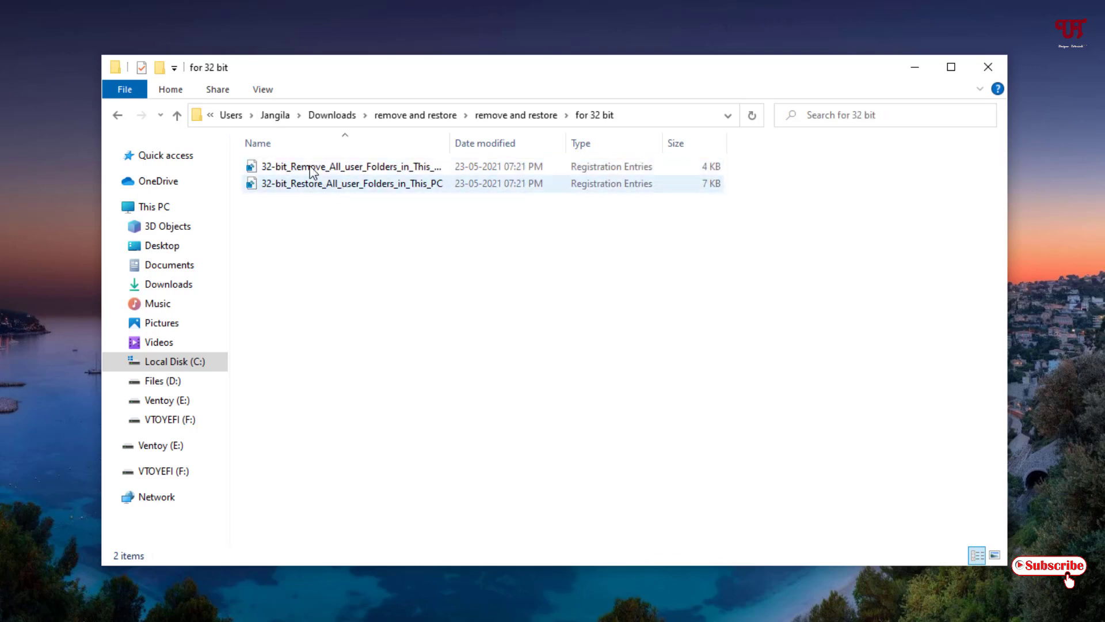
click(120, 118)
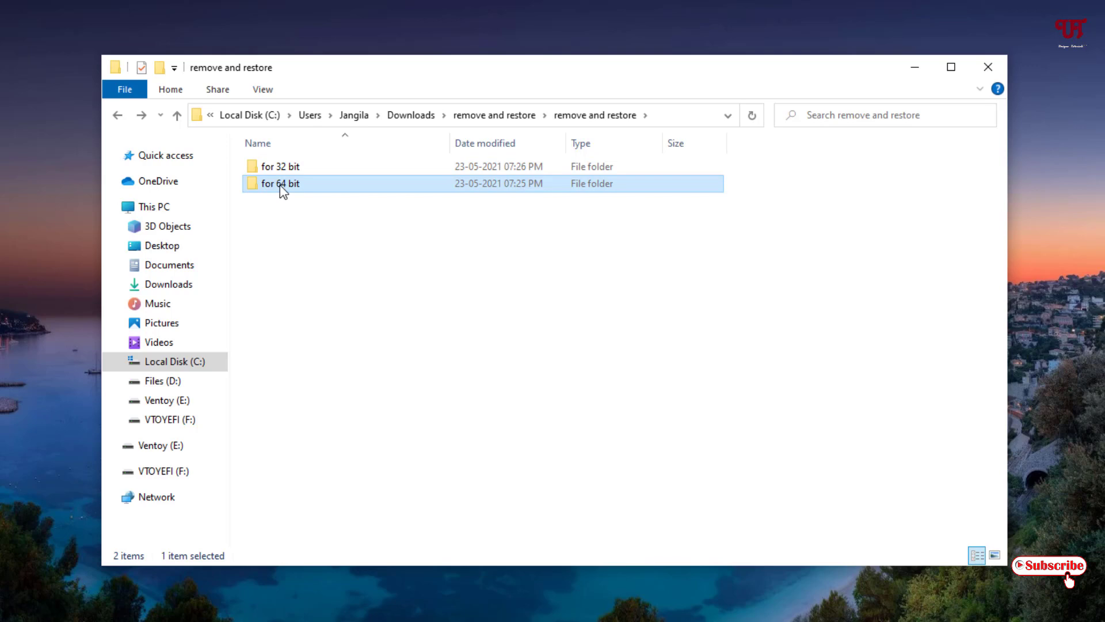
double_click(280, 185)
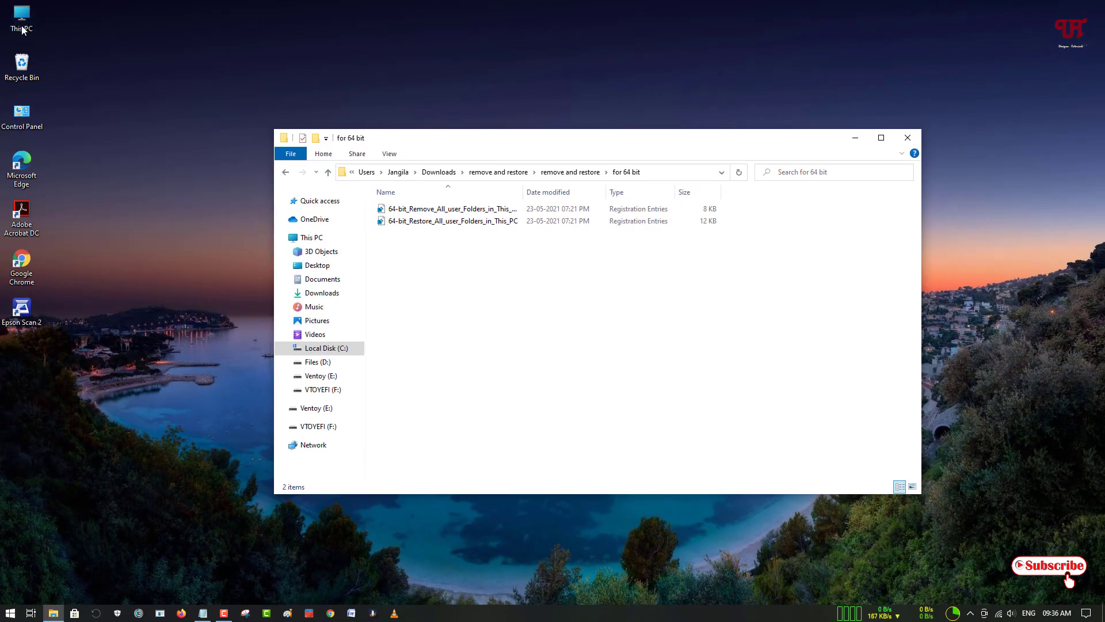
click(20, 30)
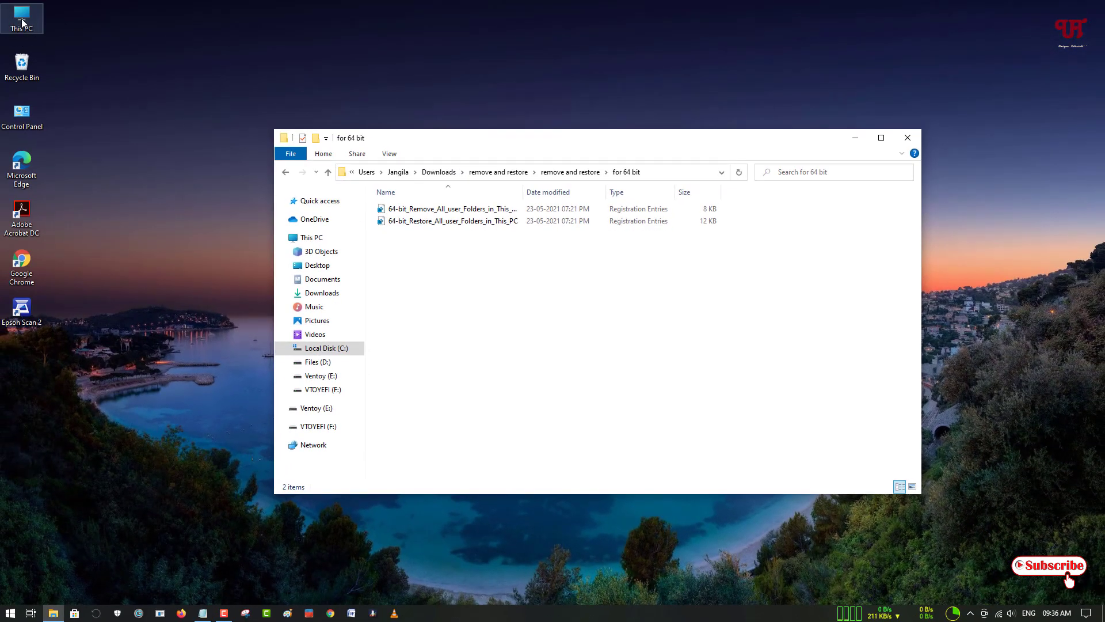
right_click(22, 22)
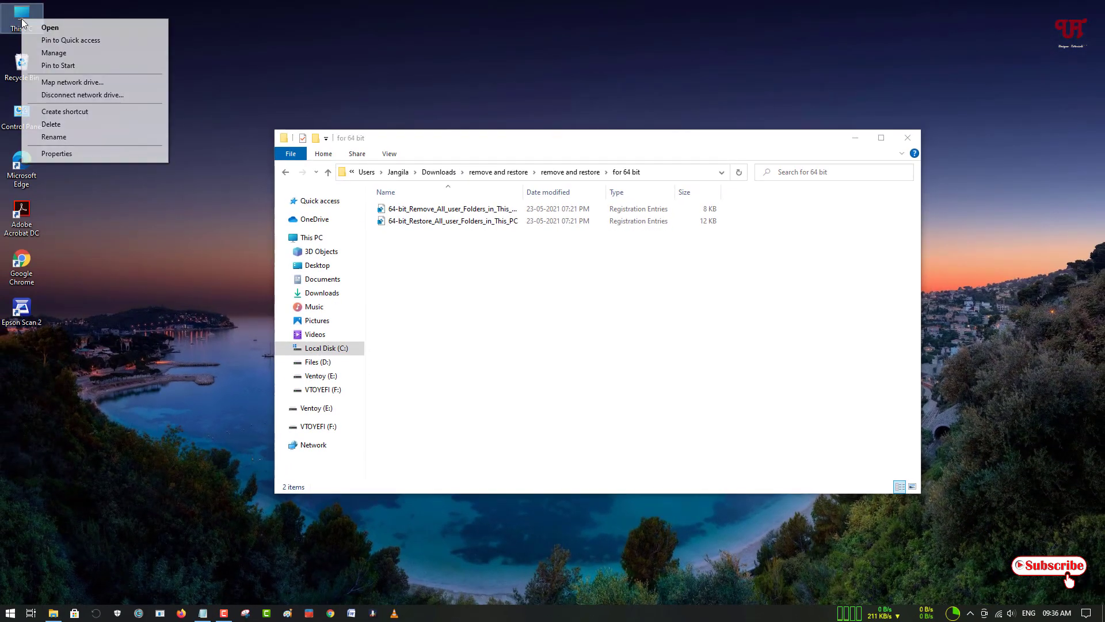
click(56, 155)
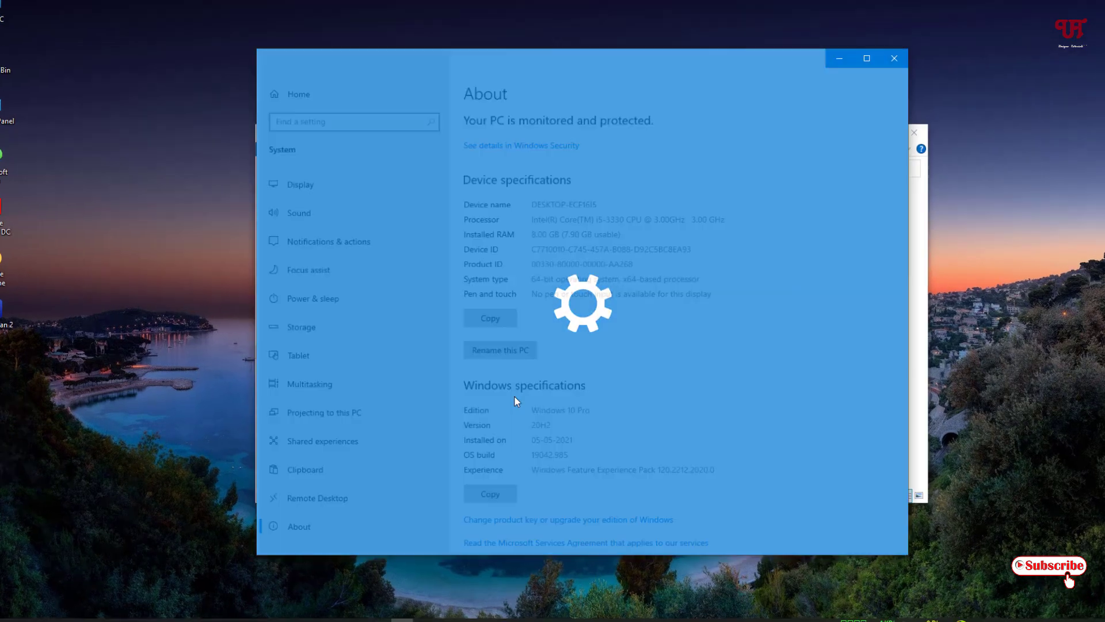
scroll(566, 414, down, 2)
scroll(570, 418, down, 2)
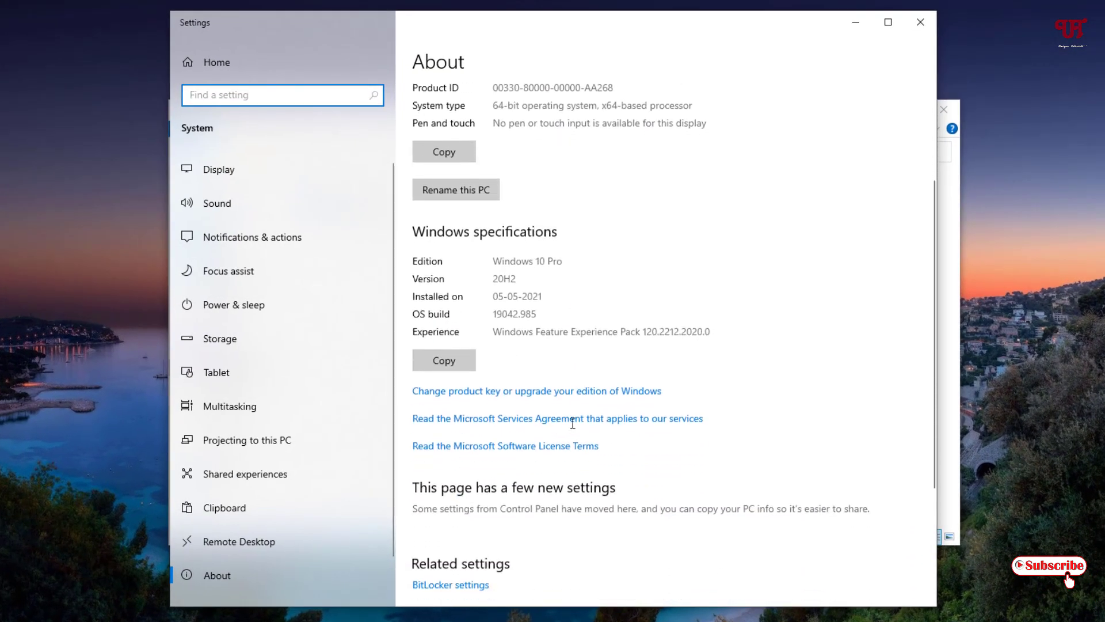
scroll(572, 428, up, 3)
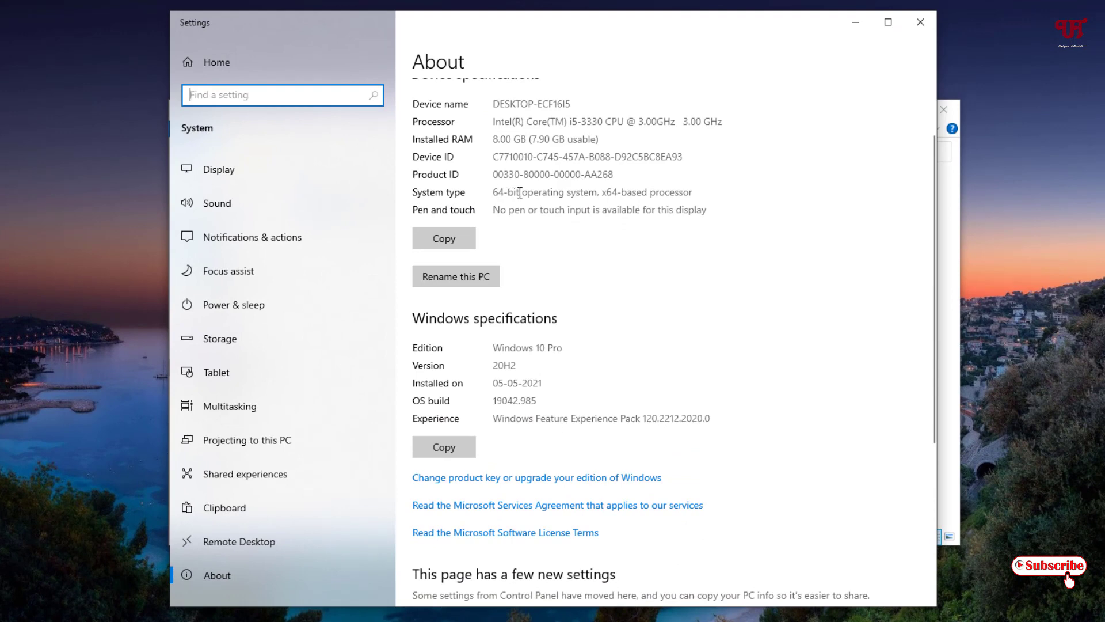
drag(495, 191, 697, 192)
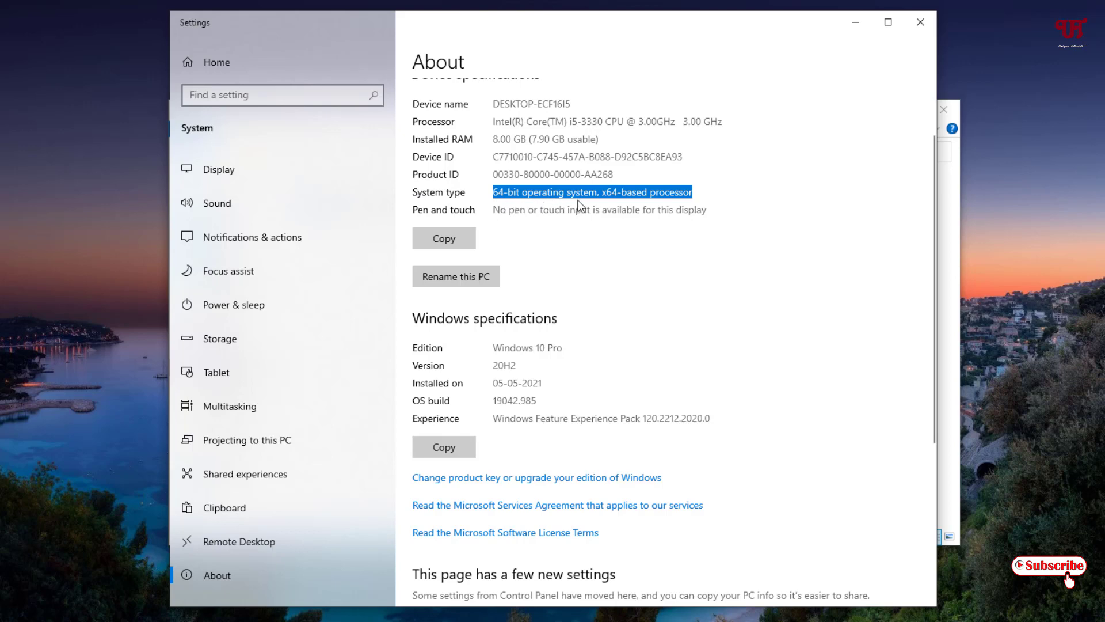
click(921, 22)
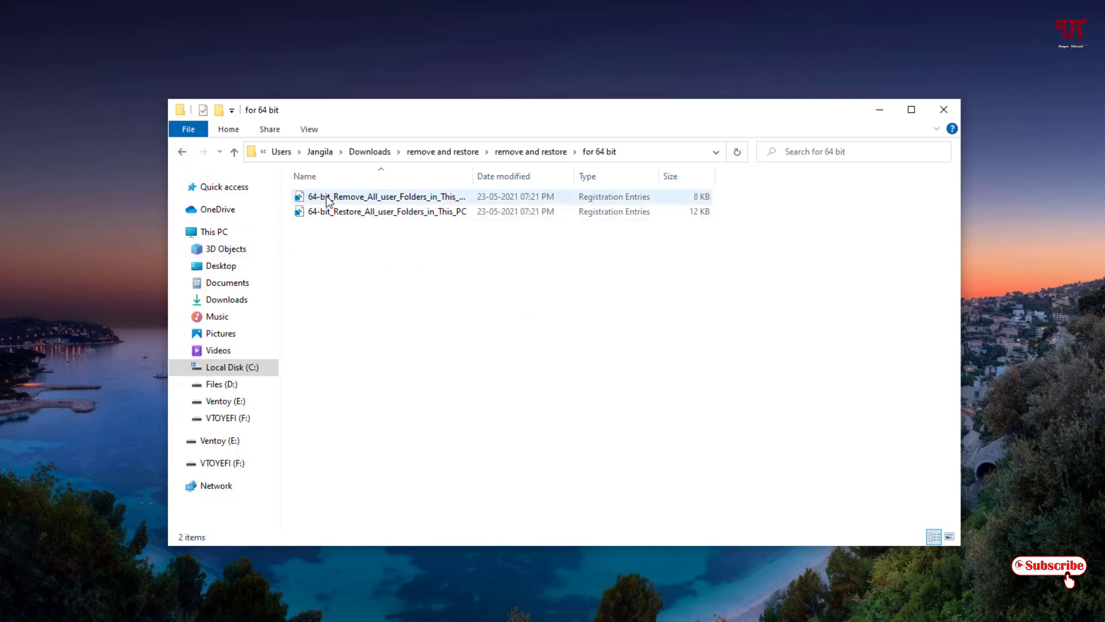
mouse_move(388, 211)
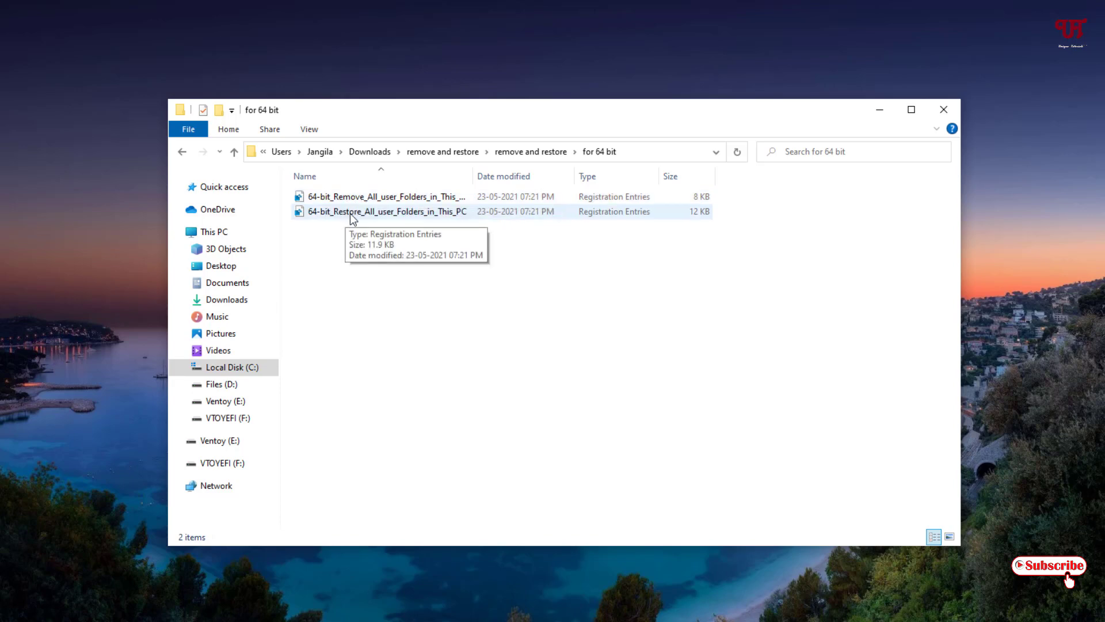
Check This PC still shows its seven user folders, then close it.
click(155, 45)
key(super+e)
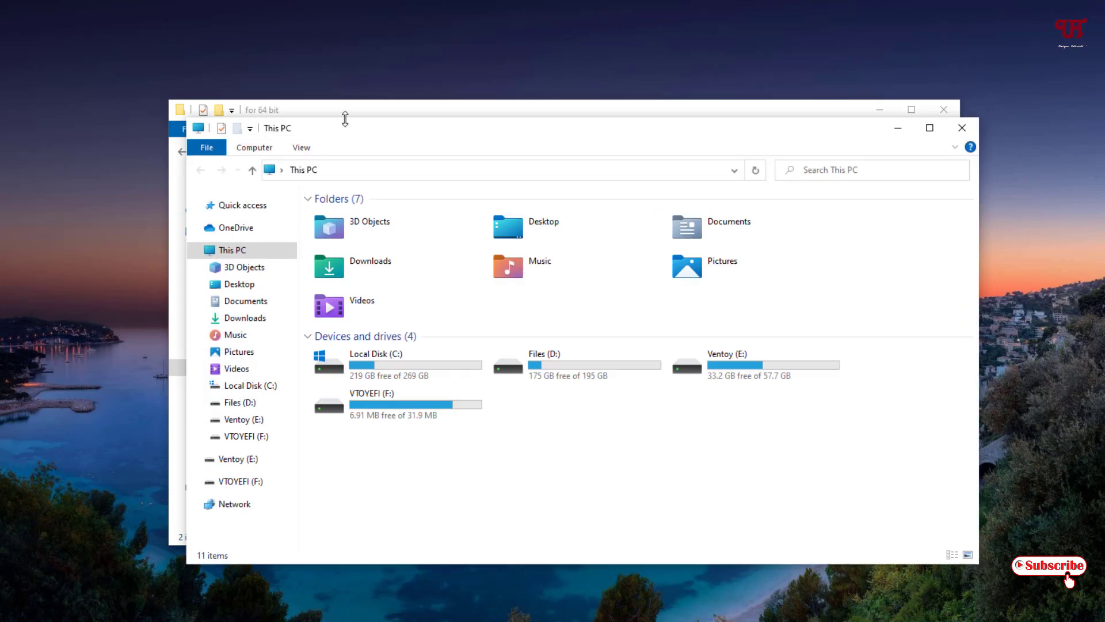
drag(454, 123, 339, 110)
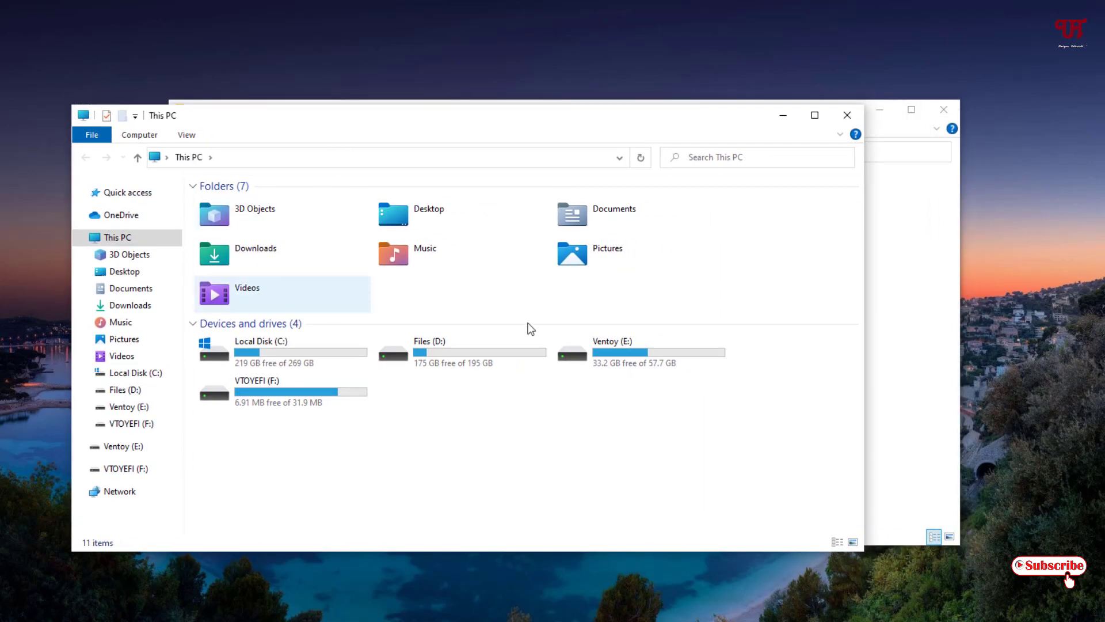
click(850, 118)
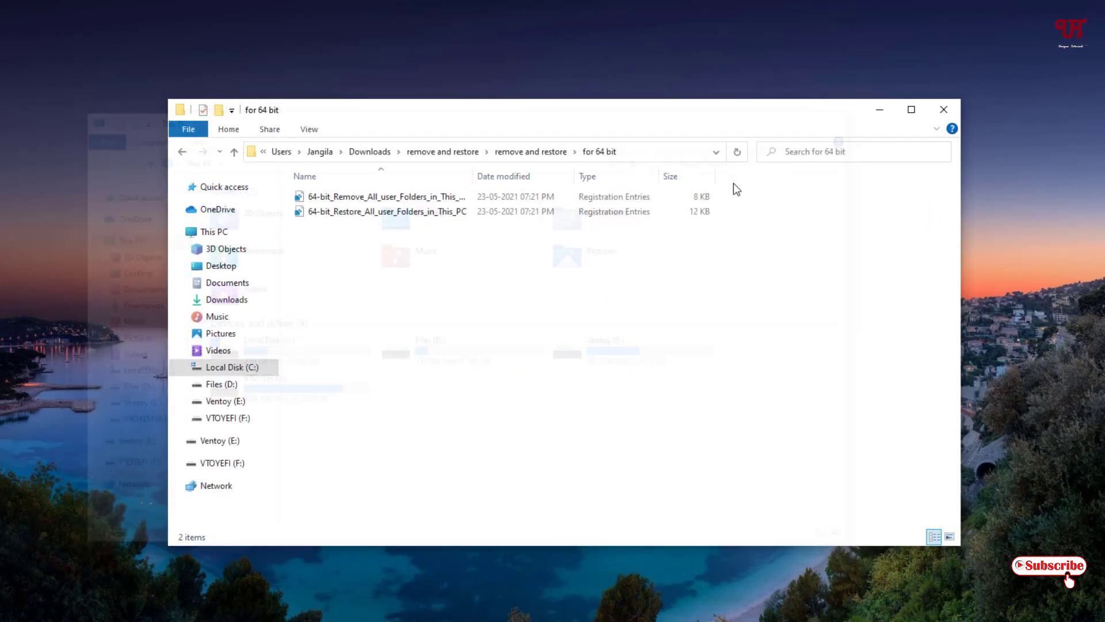
Merge the 64-bit Remove All user Folders .reg file into the registry, confirming Yes and OK.
double_click(374, 202)
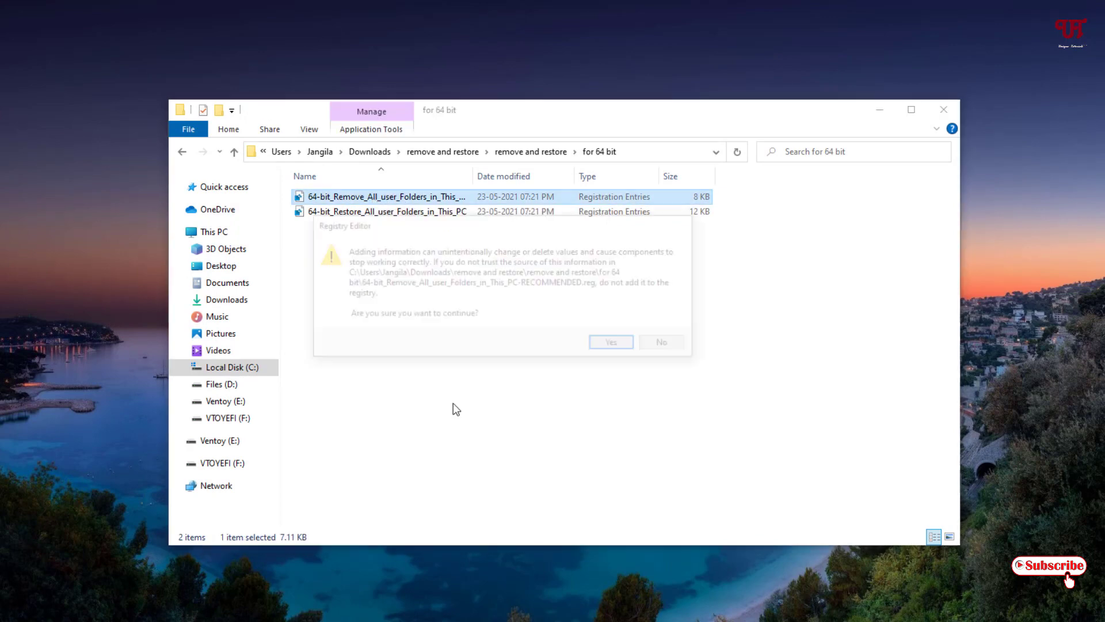
click(617, 347)
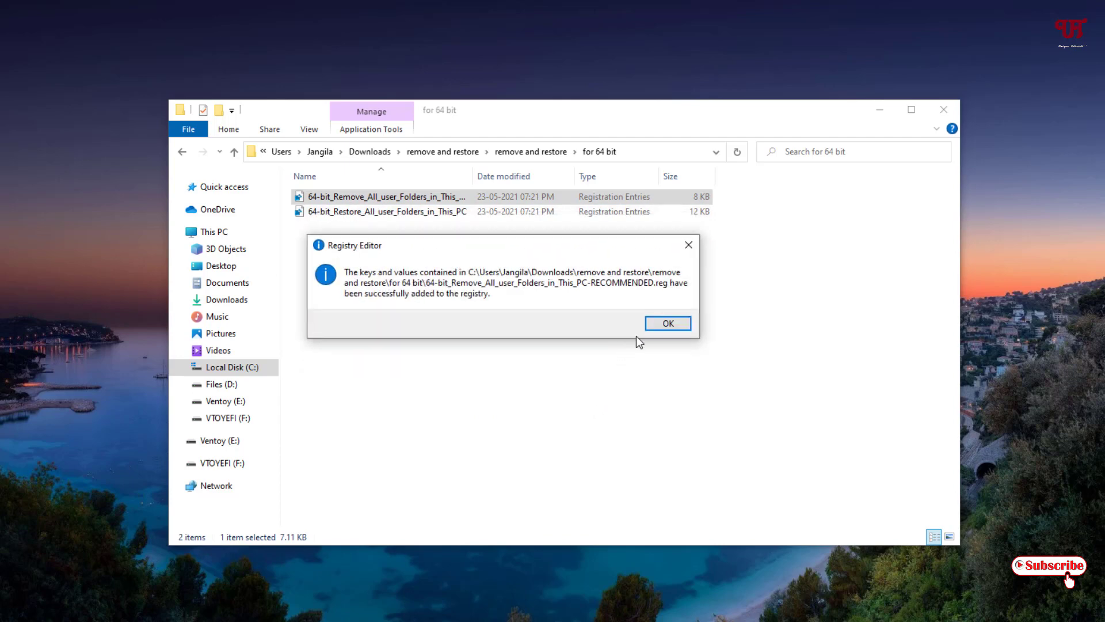
click(688, 325)
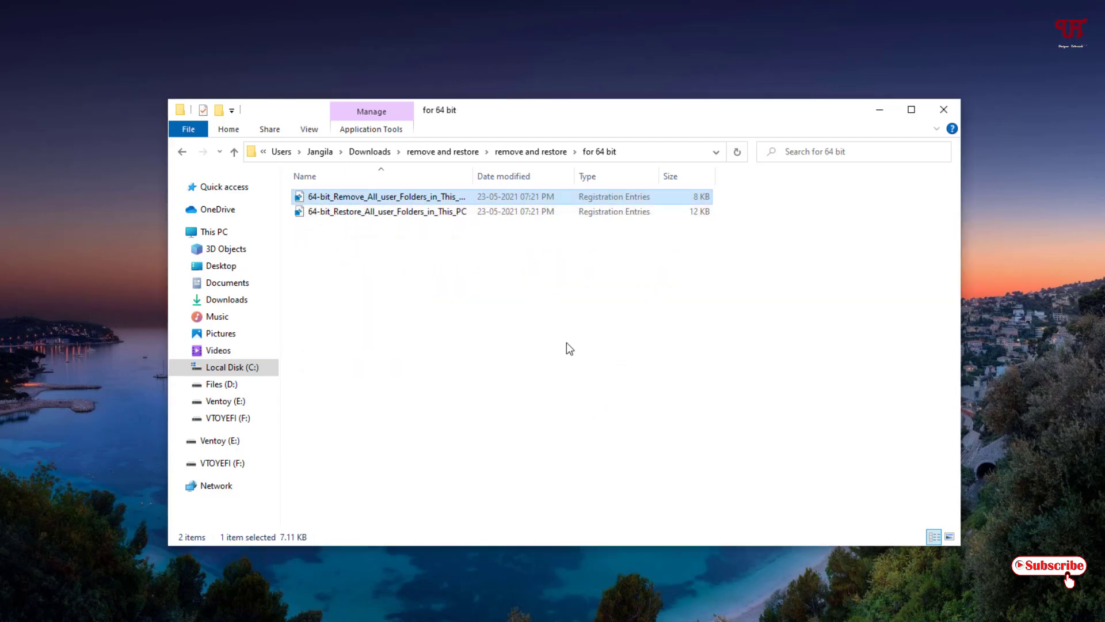
click(30, 28)
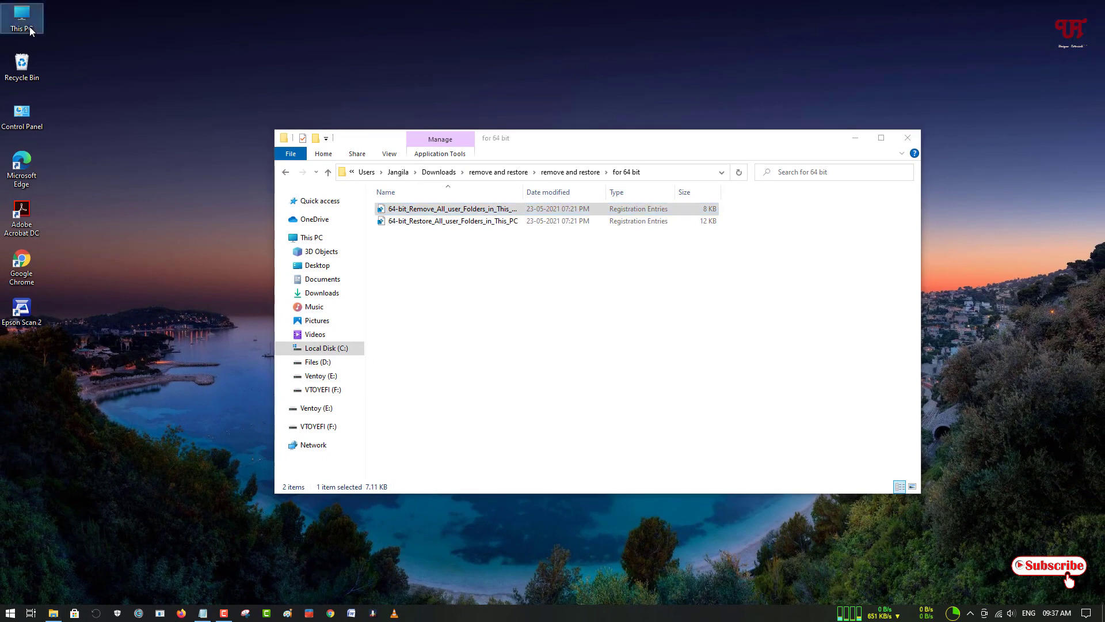
double_click(30, 28)
drag(516, 154, 587, 181)
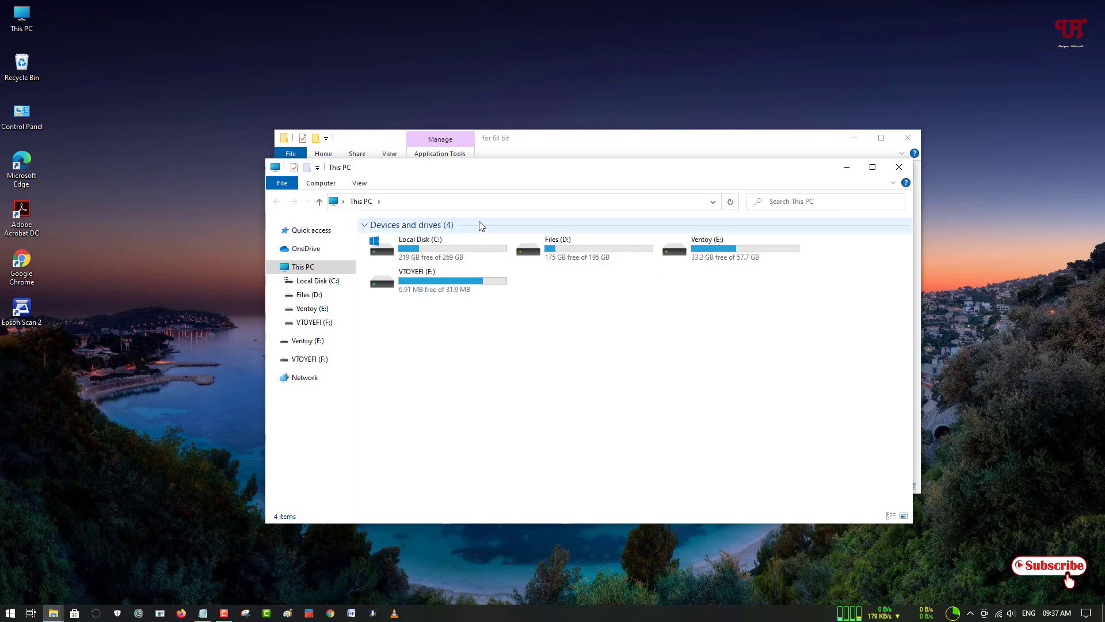
click(899, 167)
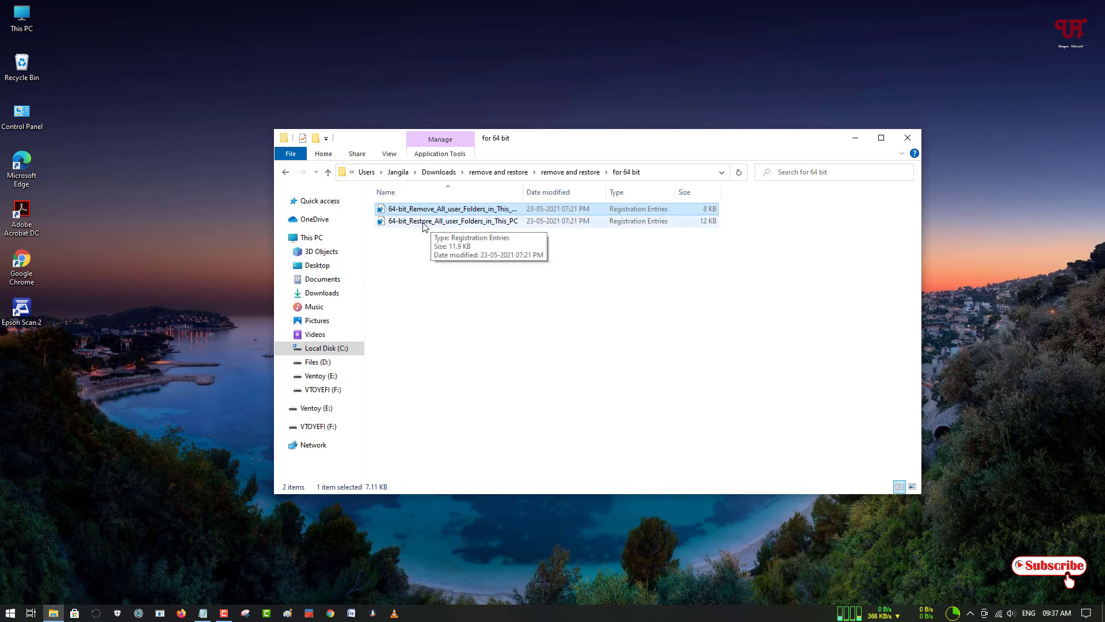
Merge the 64-bit Restore .reg file into the registry, confirming Yes and OK.
click(425, 223)
double_click(425, 222)
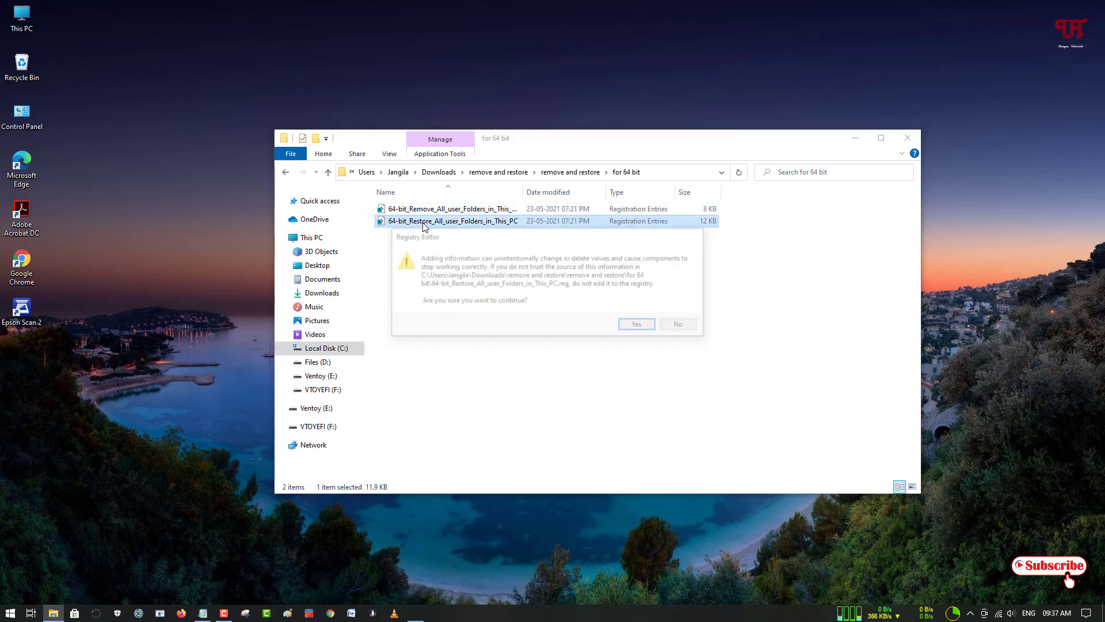
click(638, 326)
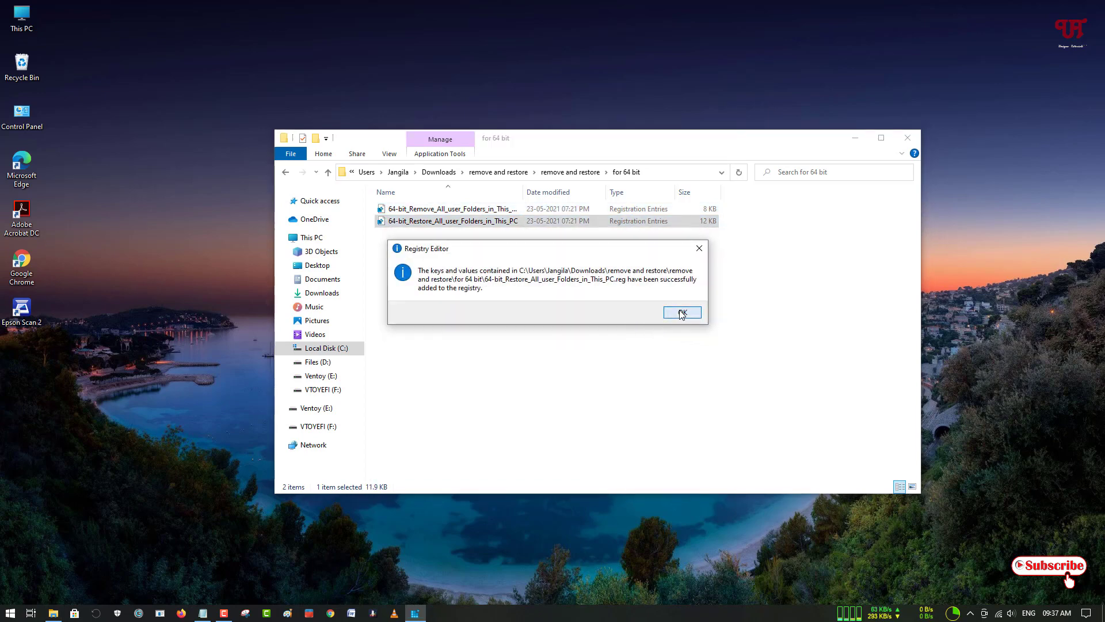
click(671, 313)
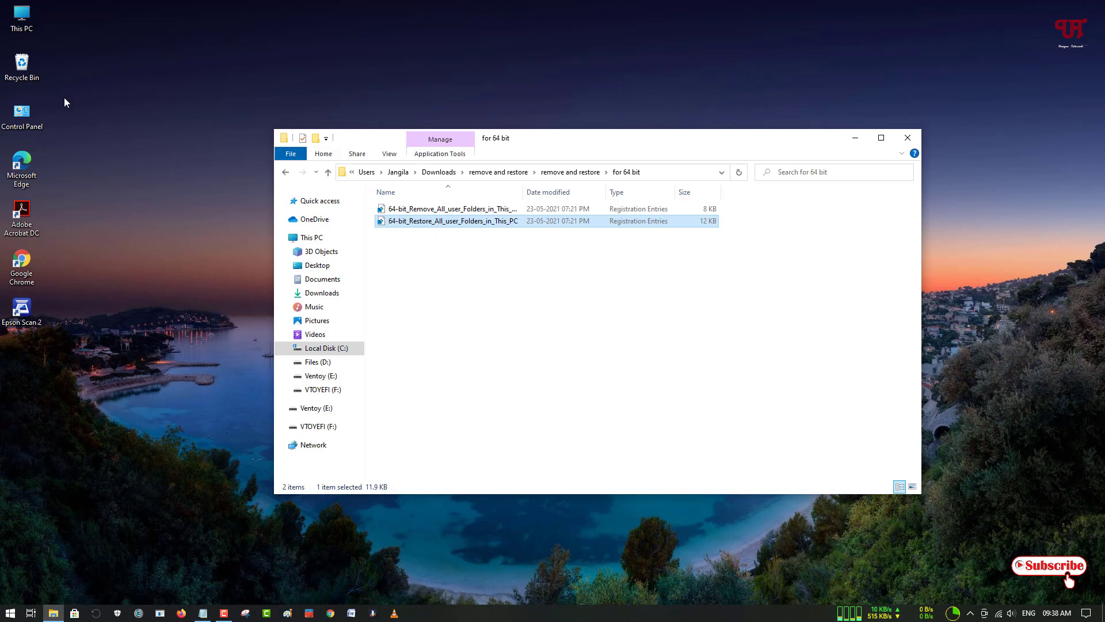
Verify the seven folders are back in This PC, then close all Explorer windows.
double_click(28, 28)
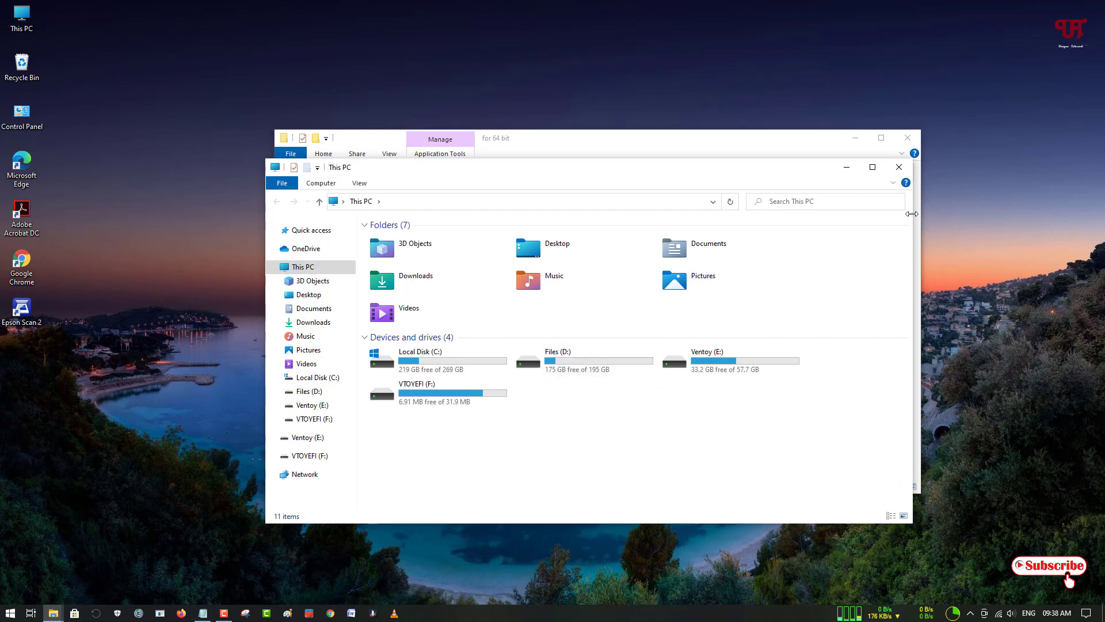
click(898, 167)
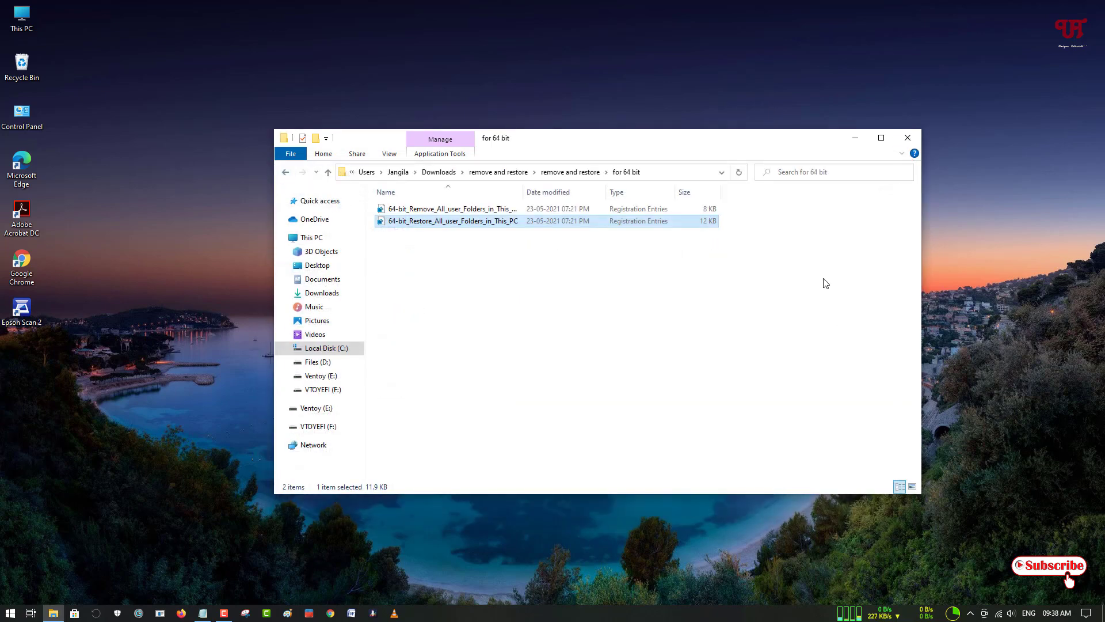
click(915, 139)
click(518, 330)
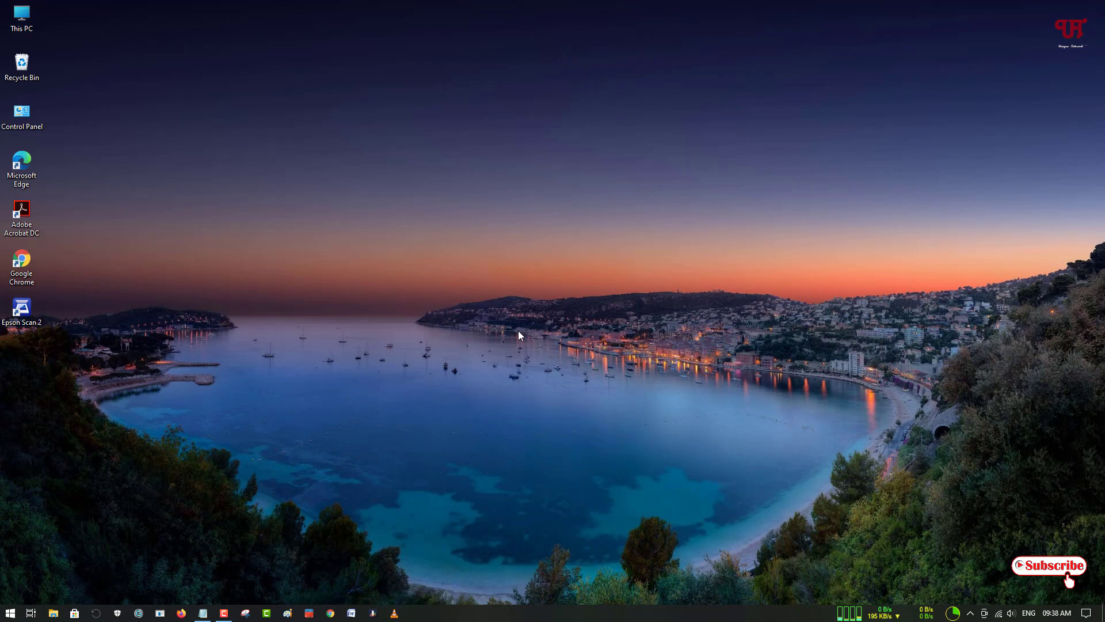